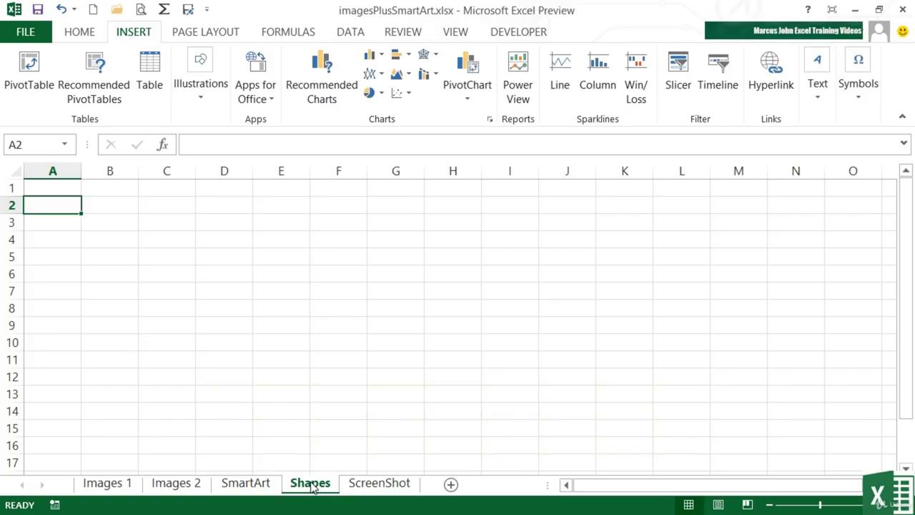
Insert a rectangle shape about 1.28" high and 2.29" wide, spanning roughly C3 to G9 on the Shapes sheet.
left_click(200, 104)
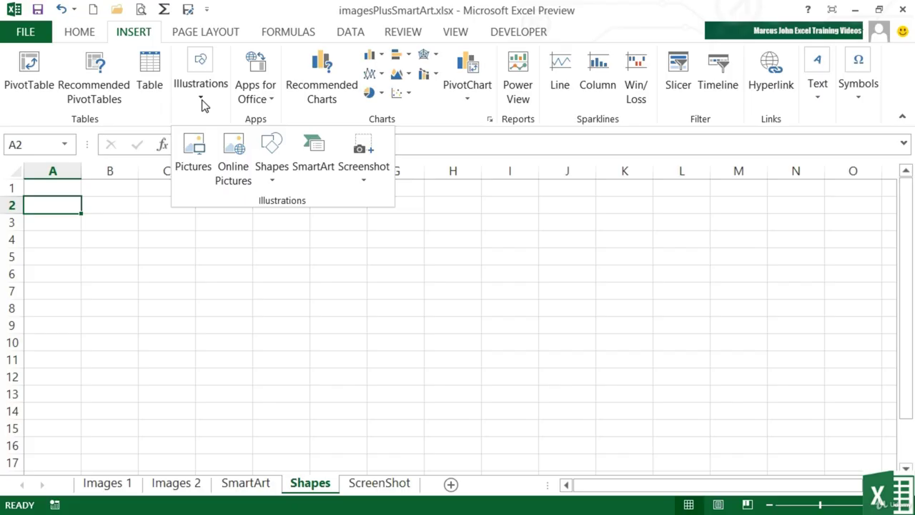
left_click(274, 181)
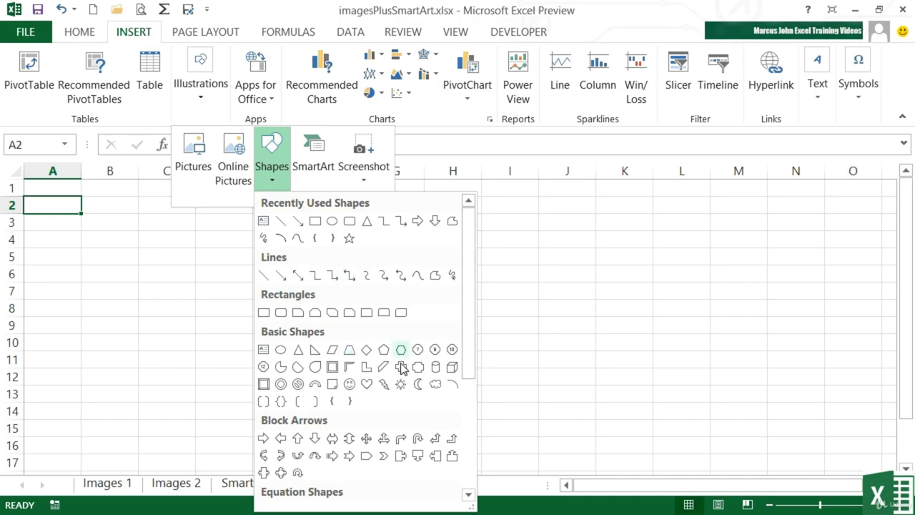
left_click_drag(466, 378, 469, 440)
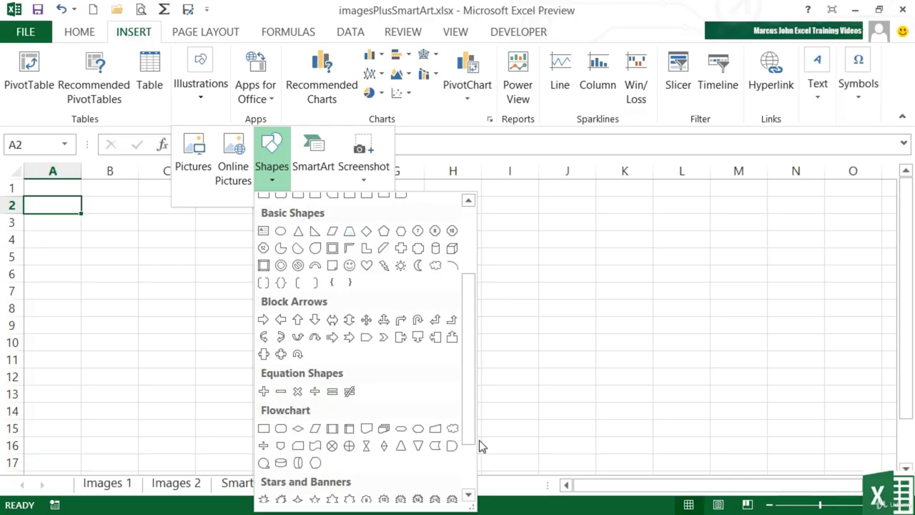
left_click_drag(467, 437, 463, 493)
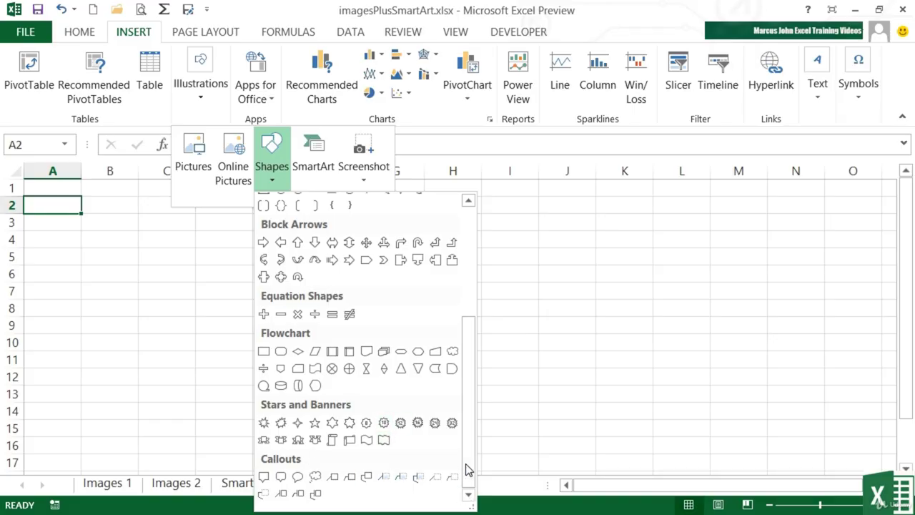
left_click_drag(468, 468, 464, 343)
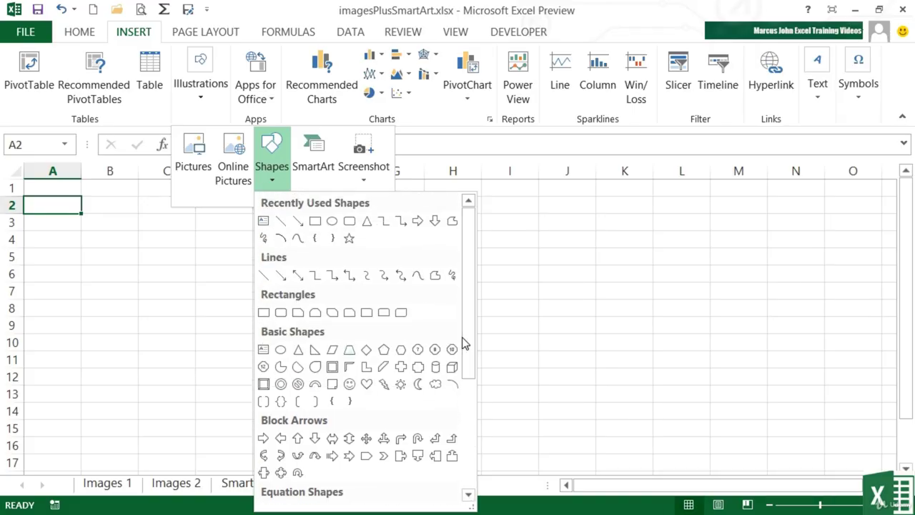
left_click(264, 313)
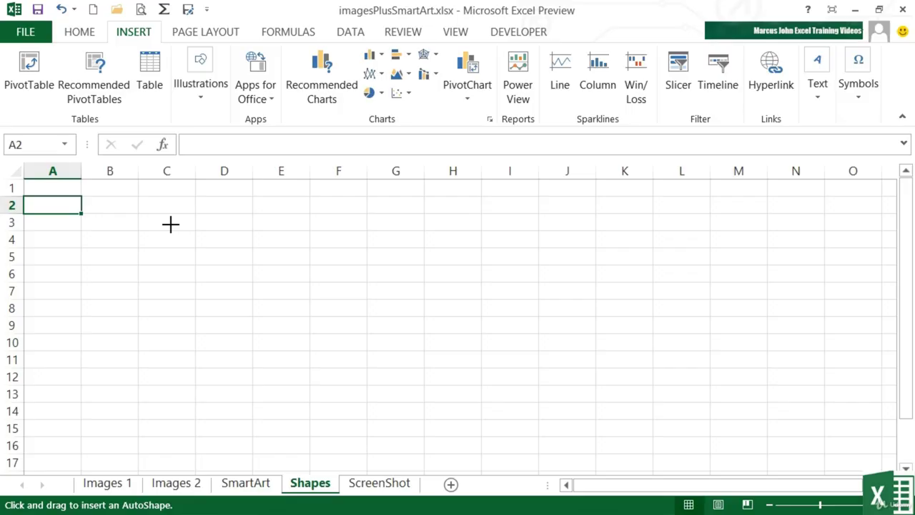
mouse_move(171, 224)
left_mouse_down()
mouse_move(219, 279)
mouse_move(269, 308)
mouse_move(345, 335)
mouse_move(391, 325)
mouse_move(402, 359)
mouse_move(479, 397)
mouse_move(399, 361)
mouse_move(360, 335)
mouse_move(368, 334)
left_mouse_up()
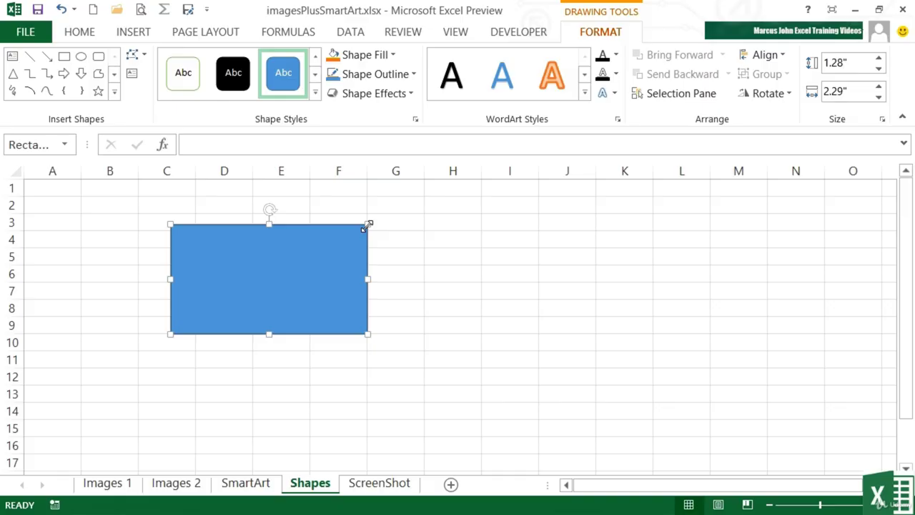
Resize the rectangle to about 1.2" high and 2.4" wide.
left_click_drag(367, 225, 332, 229)
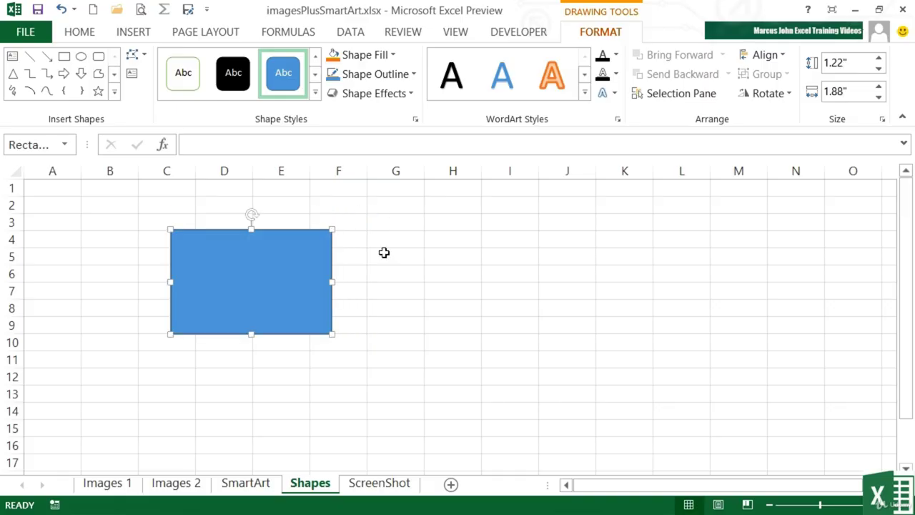
left_click_drag(335, 283, 377, 284)
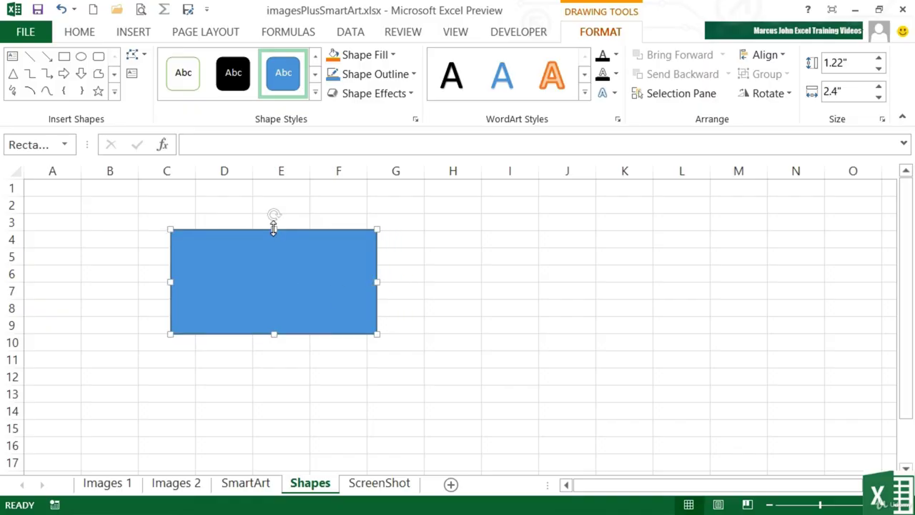
mouse_move(273, 228)
left_mouse_down()
mouse_move(268, 271)
mouse_move(268, 230)
left_mouse_up()
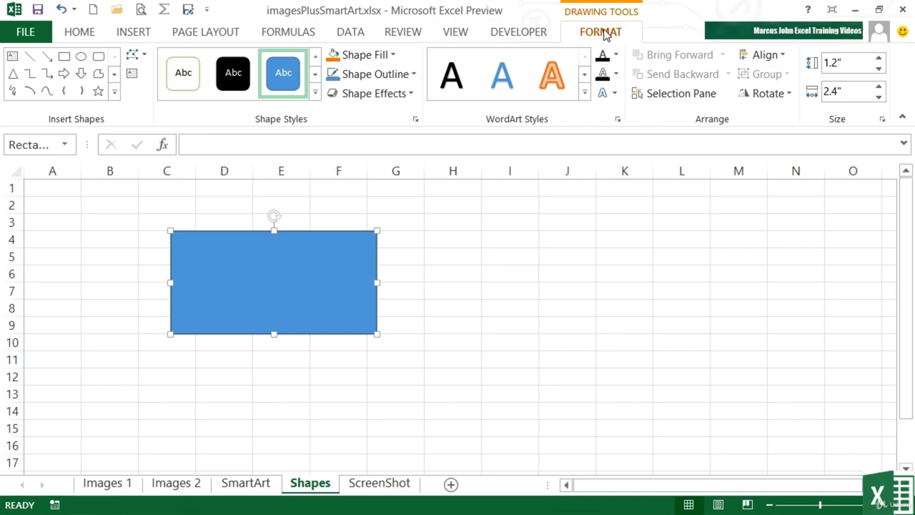
left_click(505, 267)
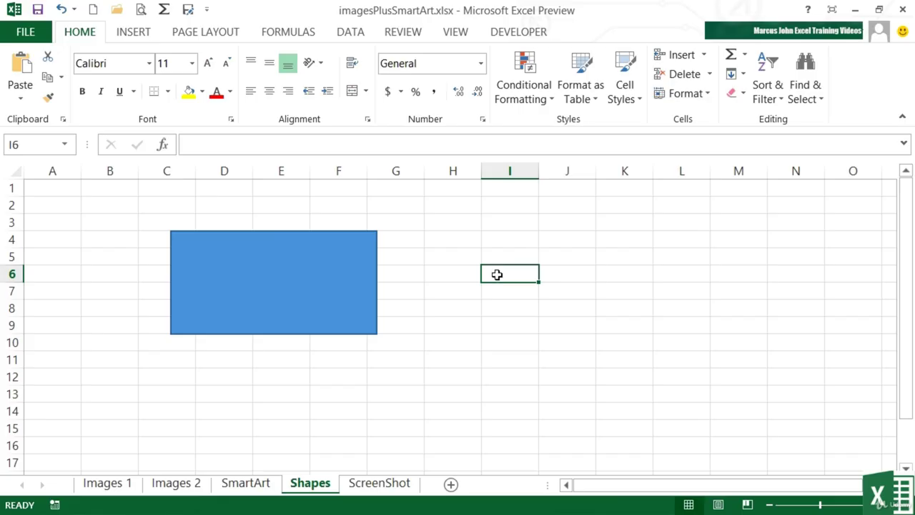
left_click(312, 283)
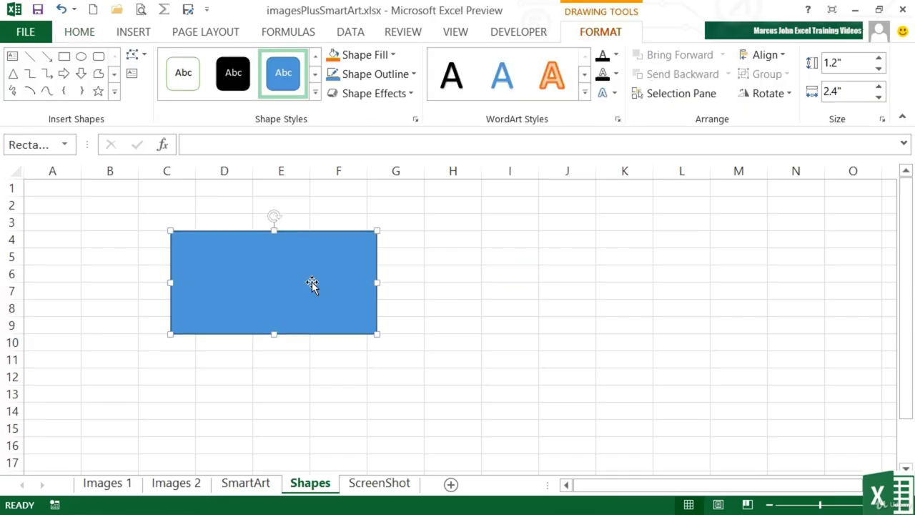
left_click(459, 255)
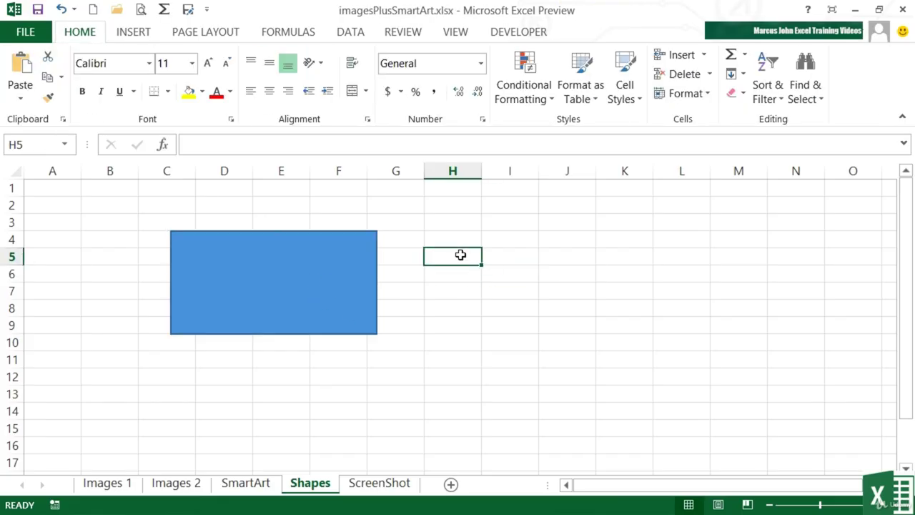
Insert a Smiley Face shape about 1.7" high and 2.12" wide beside the rectangle, starting at column I.
left_click(140, 35)
left_click(204, 103)
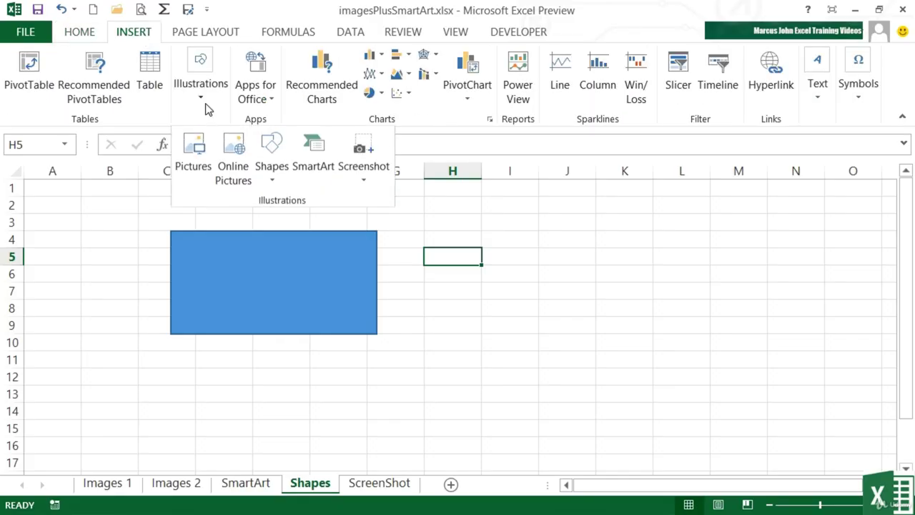
left_click(272, 180)
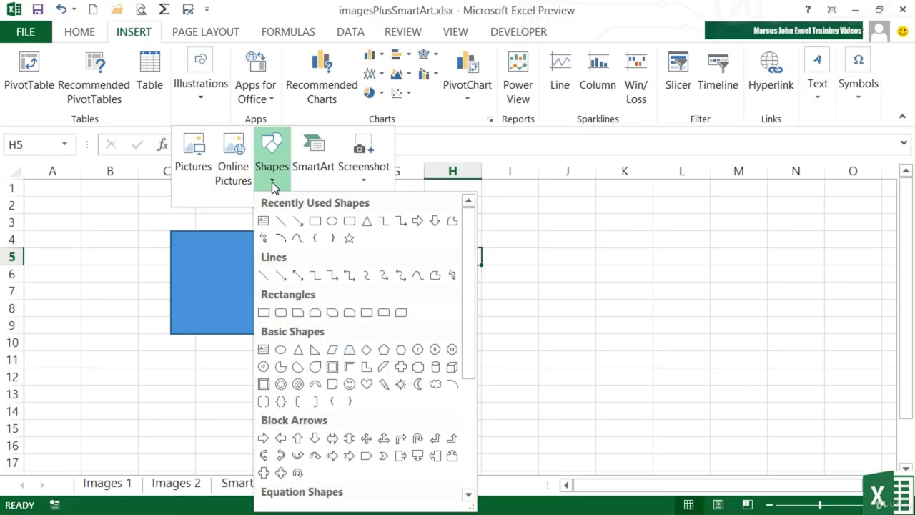
left_click(350, 385)
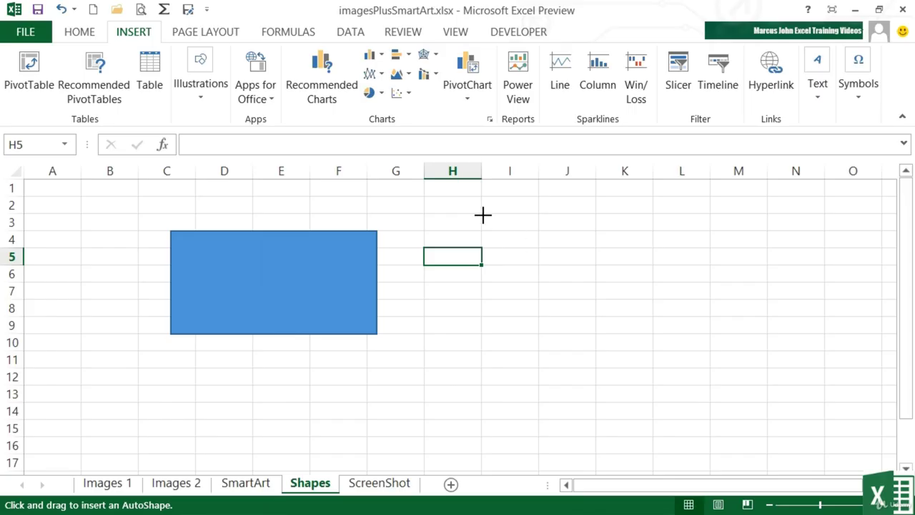
mouse_move(483, 214)
left_mouse_down()
mouse_move(561, 316)
mouse_move(596, 322)
mouse_move(584, 343)
mouse_move(606, 304)
mouse_move(599, 343)
mouse_move(650, 363)
mouse_move(698, 331)
mouse_move(719, 279)
mouse_move(560, 343)
mouse_move(509, 335)
mouse_move(664, 361)
left_mouse_up()
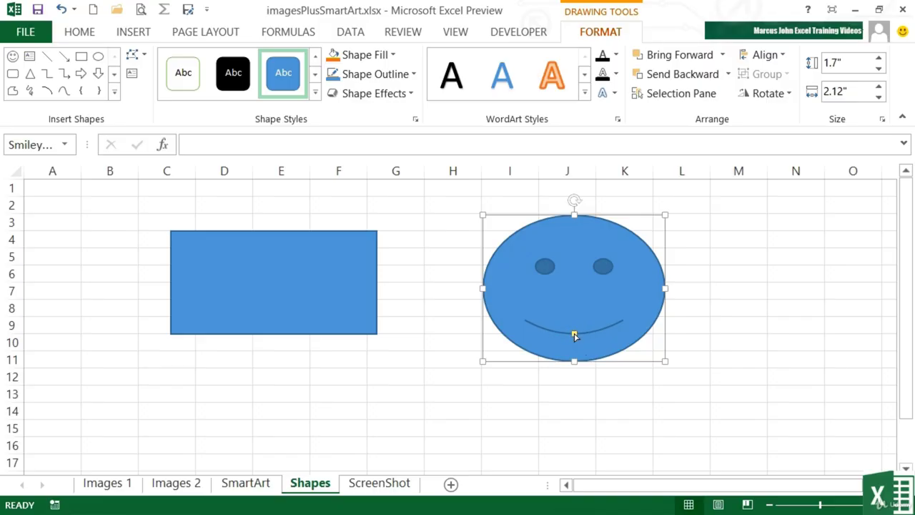
Reshape the smiley face's mouth into a frown, and bring it back to a slight smile.
left_click_drag(574, 334, 577, 310)
left_click(739, 322)
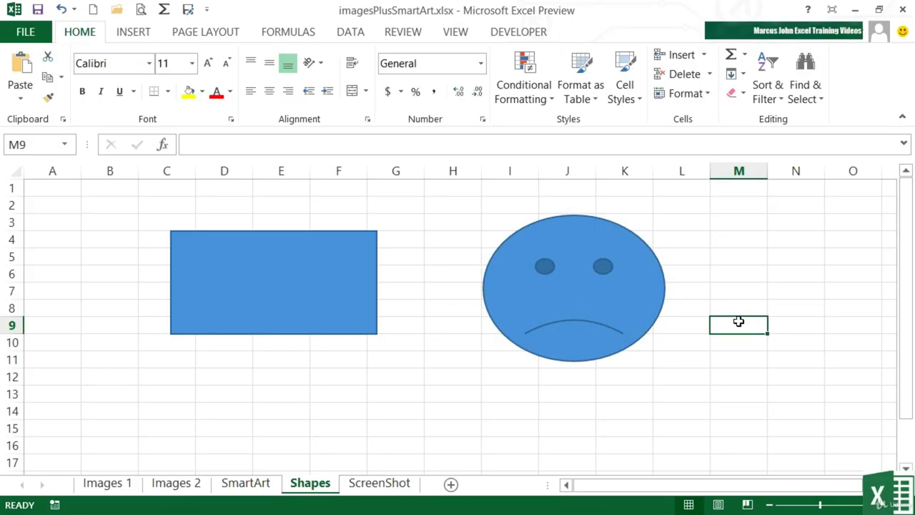
left_click(646, 302)
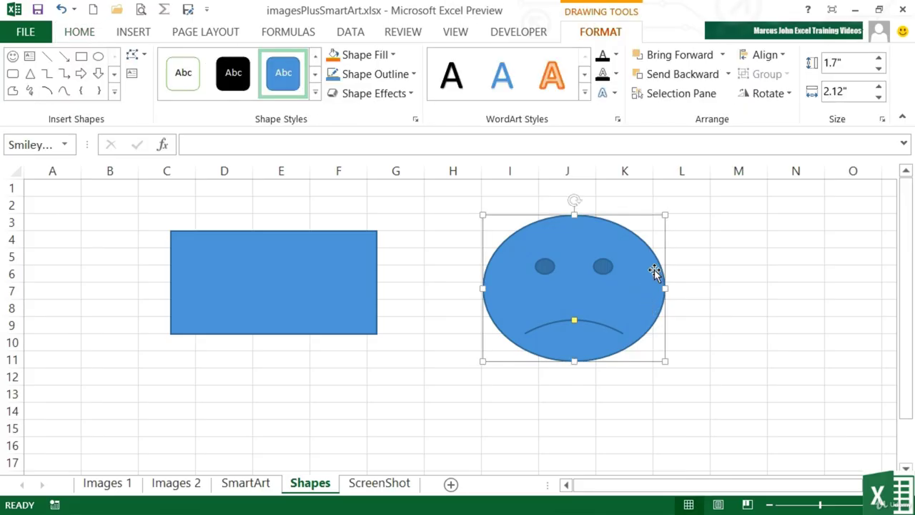
left_click_drag(574, 320, 576, 334)
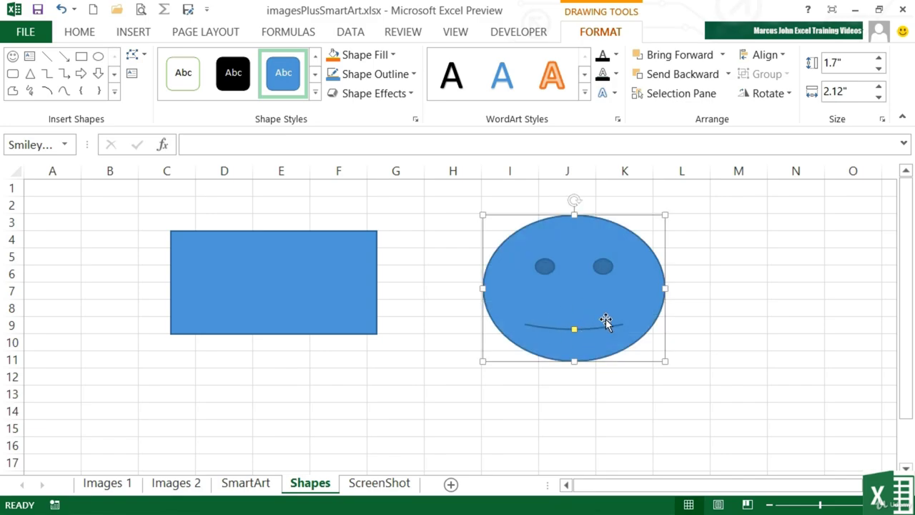
left_click(683, 341)
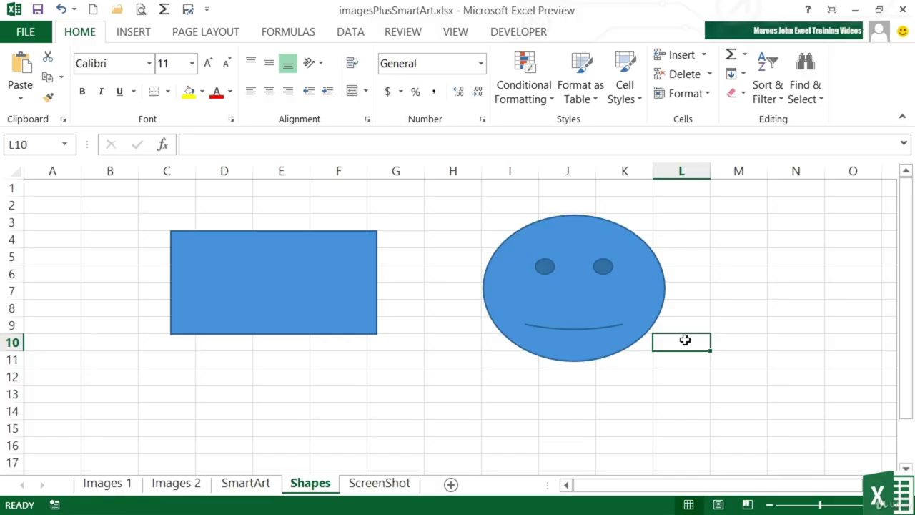
Insert a rectangular callout about 1.31" high and 1.59" wide beside the smiley face, across columns M to O.
left_click(135, 34)
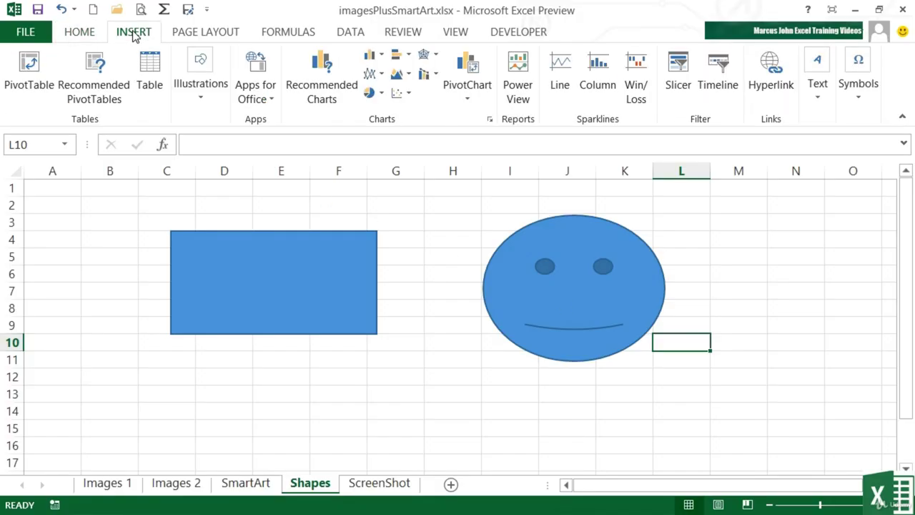
left_click(201, 103)
left_click(275, 161)
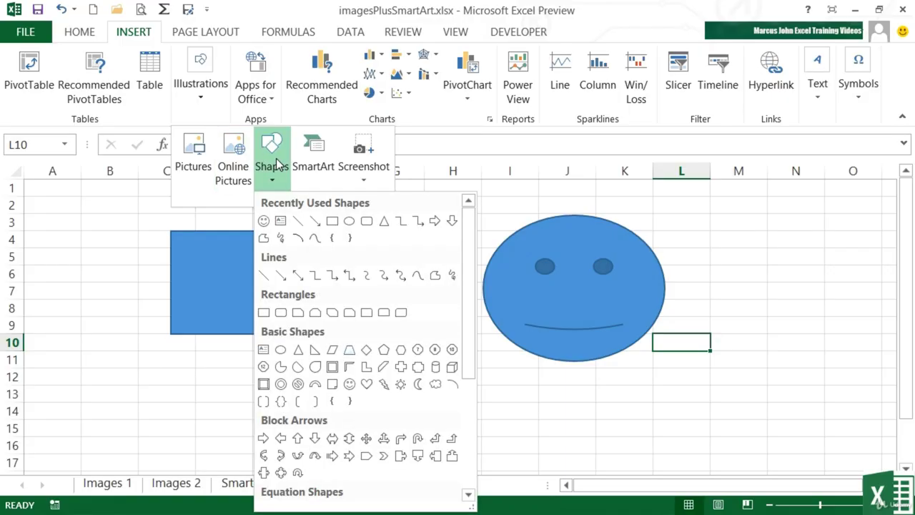
scroll(472, 414, "down", 3)
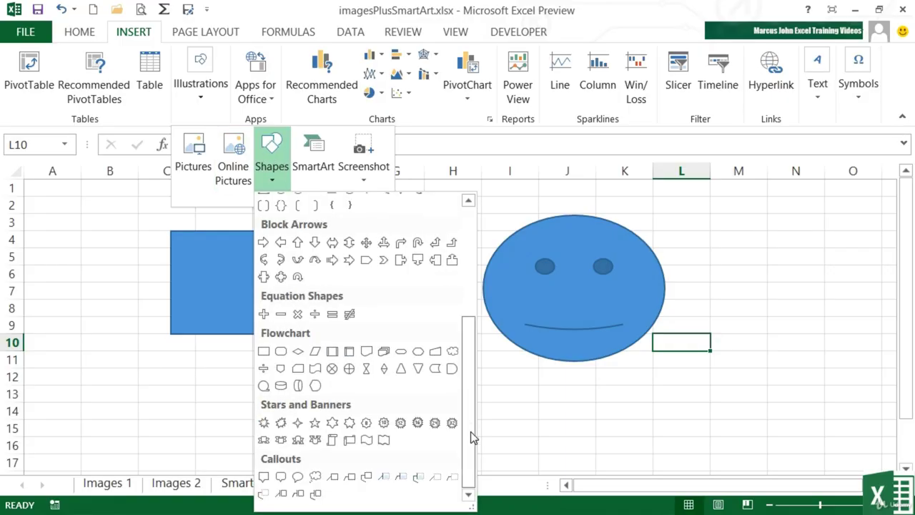
left_click(265, 477)
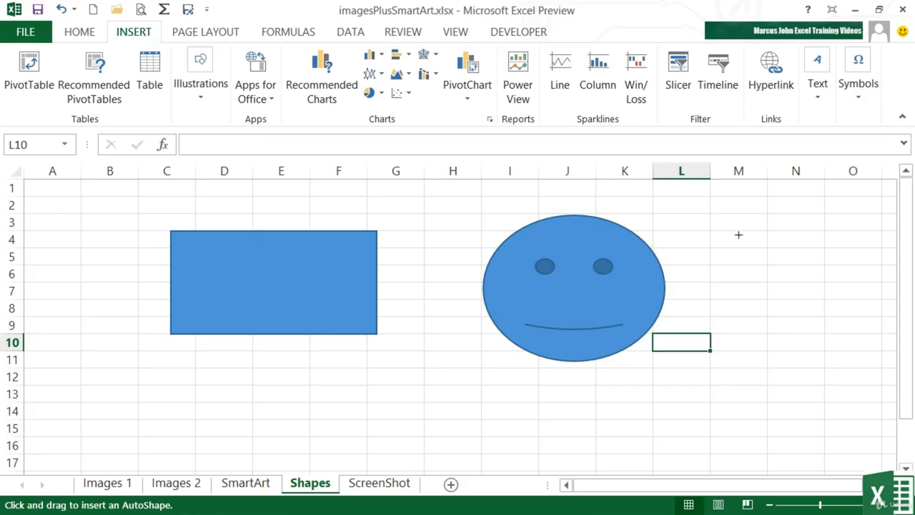
mouse_move(720, 217)
left_mouse_down()
mouse_move(802, 311)
mouse_move(831, 303)
mouse_move(856, 330)
left_mouse_up()
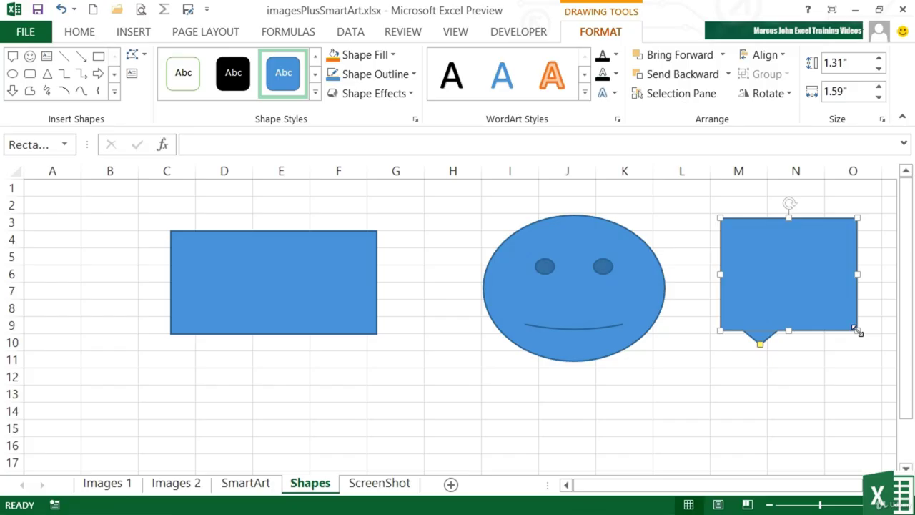
Add the text "This is amazing!!" to the callout and point its tail at the smiley face's lower edge.
right_click(797, 268)
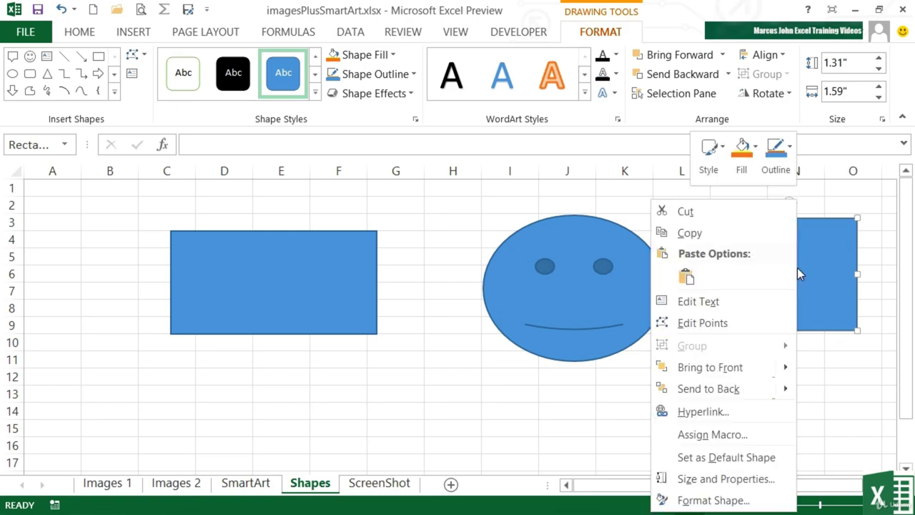
left_click(724, 302)
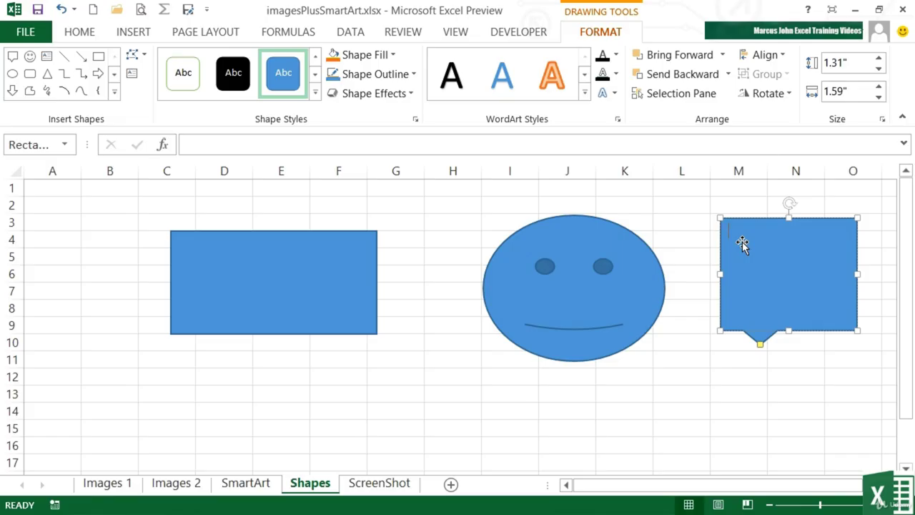
type("This is amazing!!")
left_click_drag(760, 347, 651, 344)
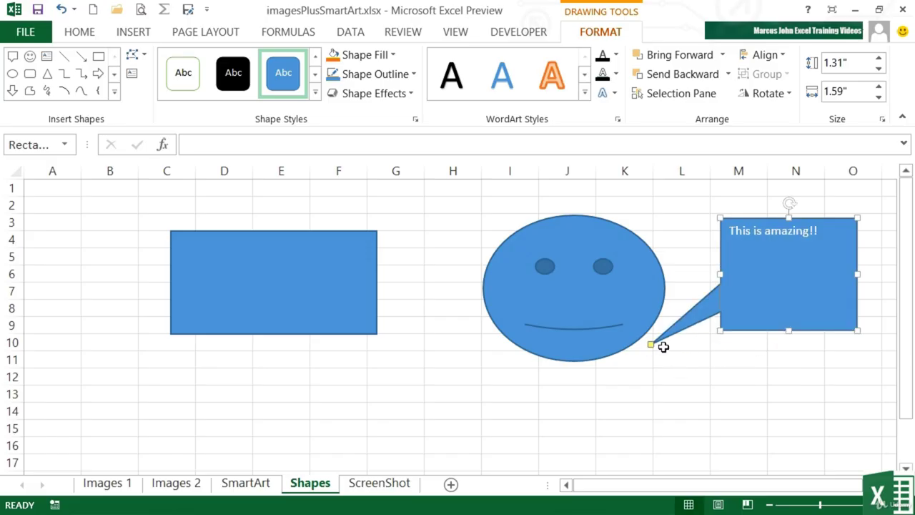
left_click(807, 362)
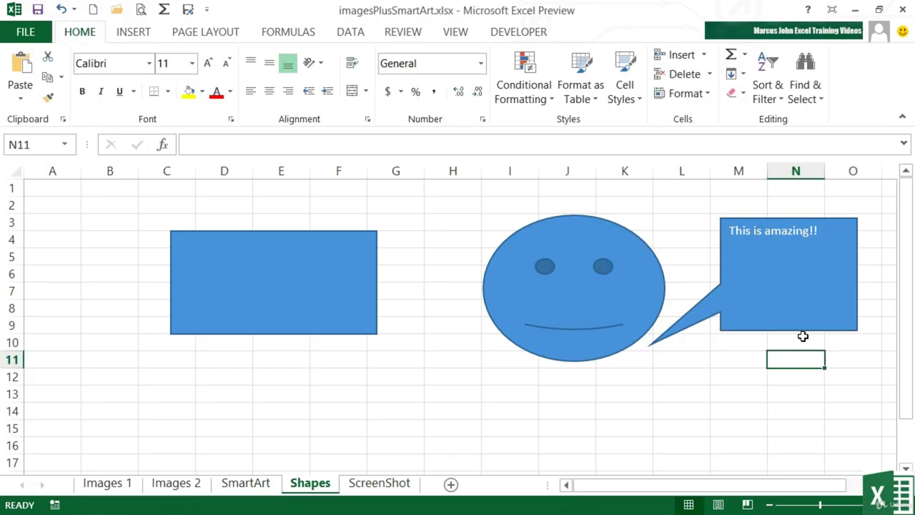
Shorten the callout to fit its single line of text and re-aim its tail at the smiley face near row 9.
left_click(799, 327)
left_click_drag(787, 328, 788, 253)
left_click_drag(651, 259, 656, 332)
left_click(753, 341)
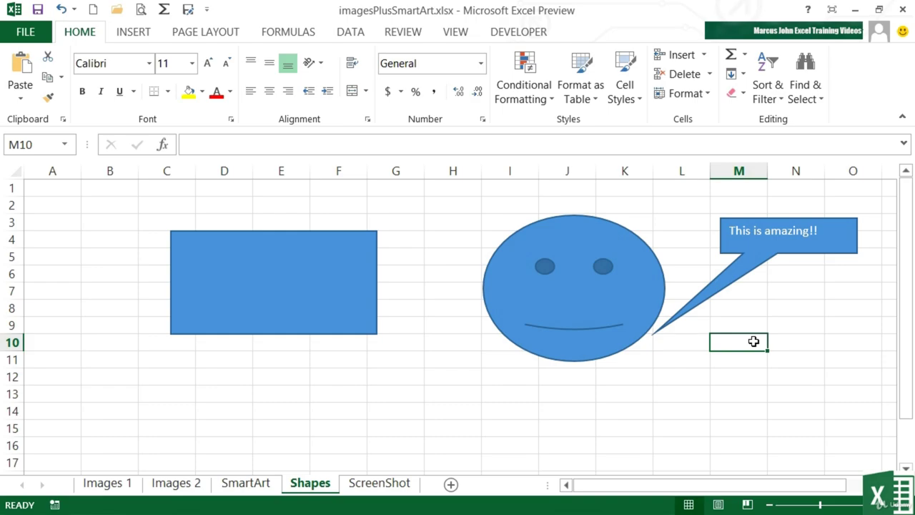
left_click(691, 311)
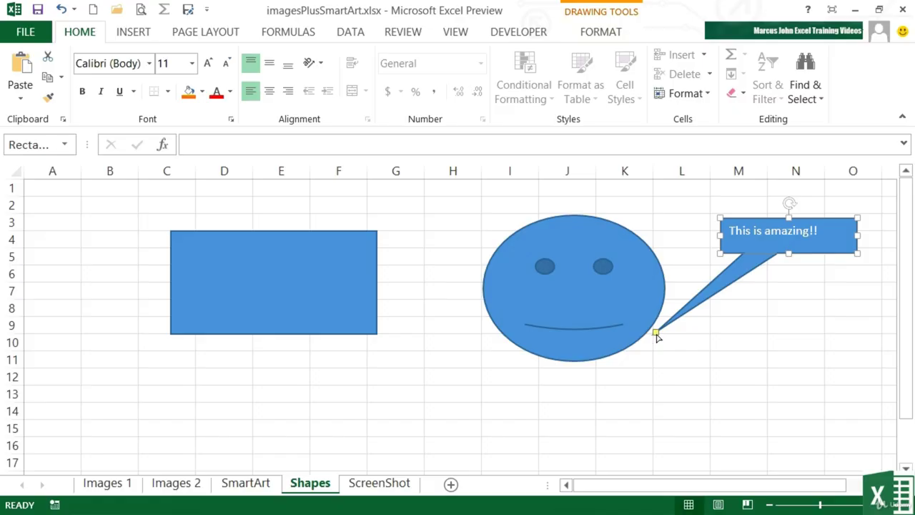
left_click(140, 35)
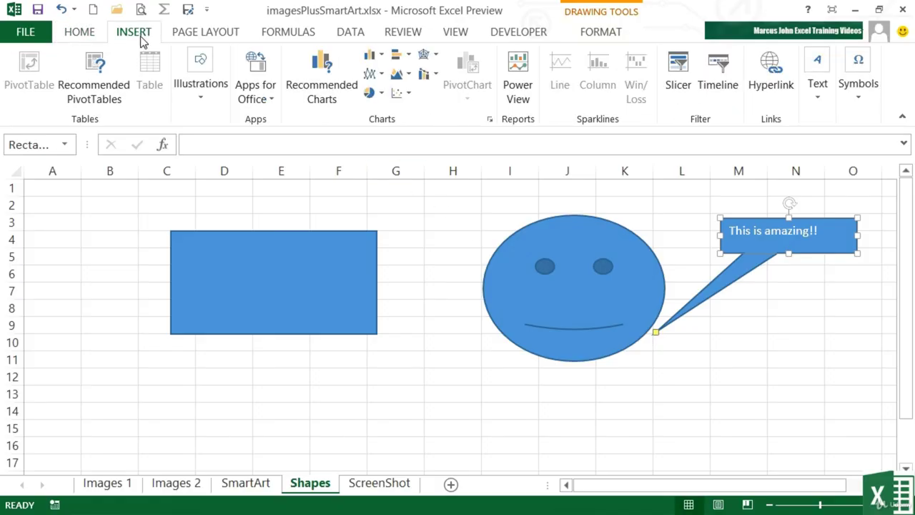
left_click(204, 100)
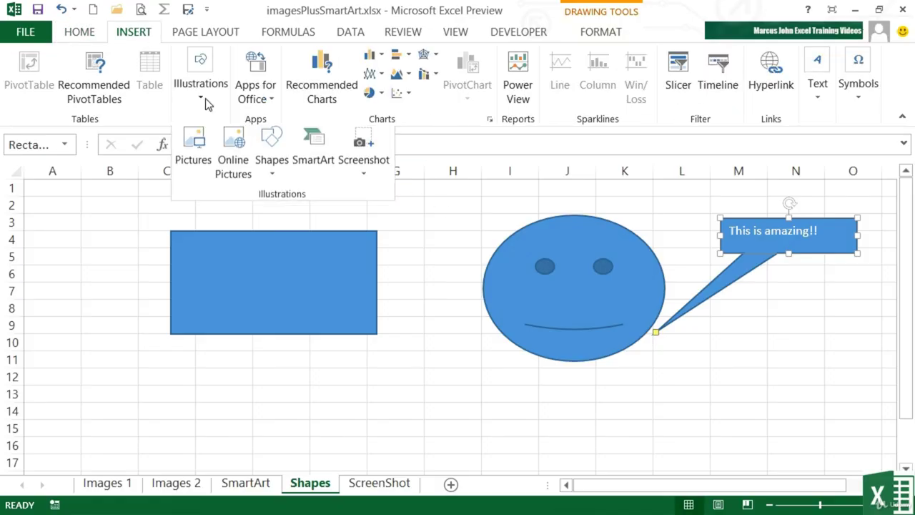
left_click(275, 180)
scroll(351, 384, "down", 1)
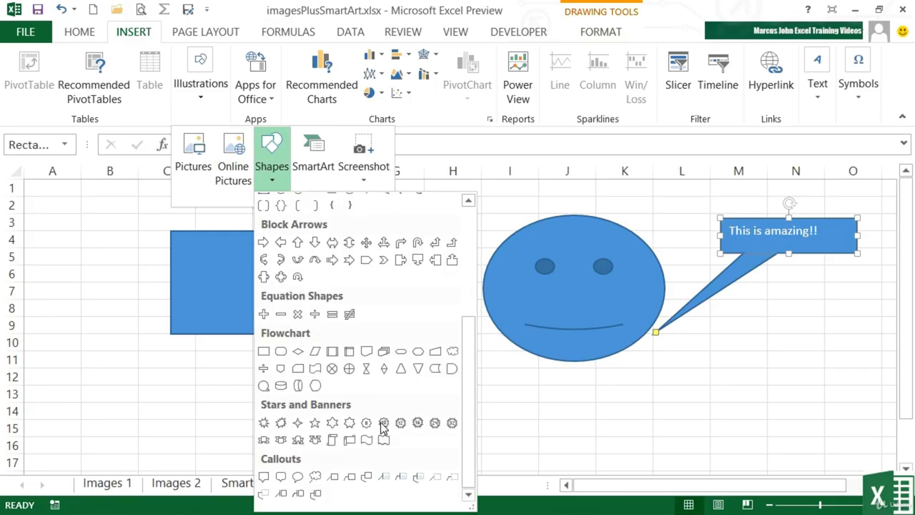
left_click(315, 480)
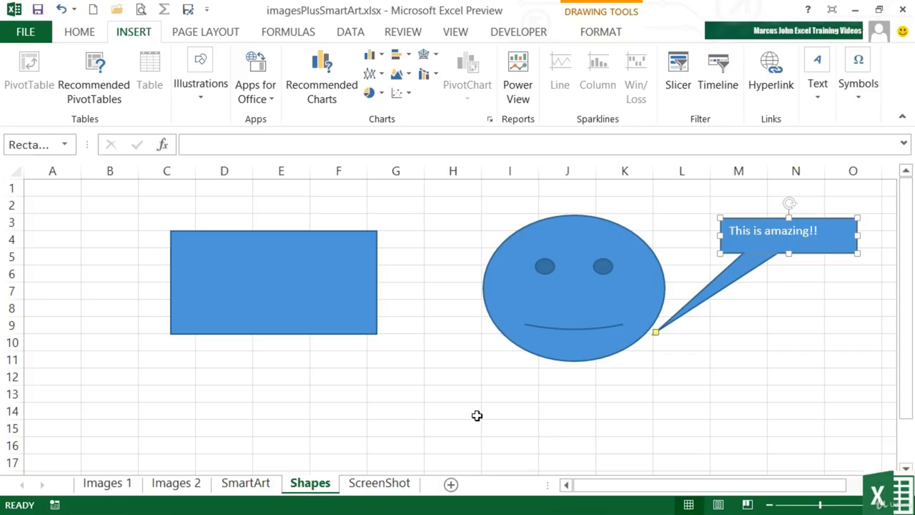
Insert a screenshot of the open Chapter 12 folder window on the ScreenShot sheet.
left_click(379, 484)
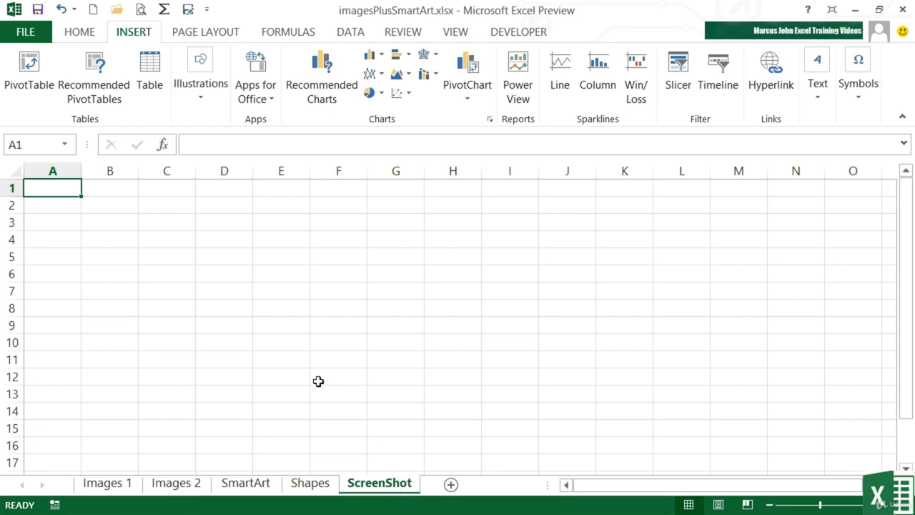
left_click(203, 98)
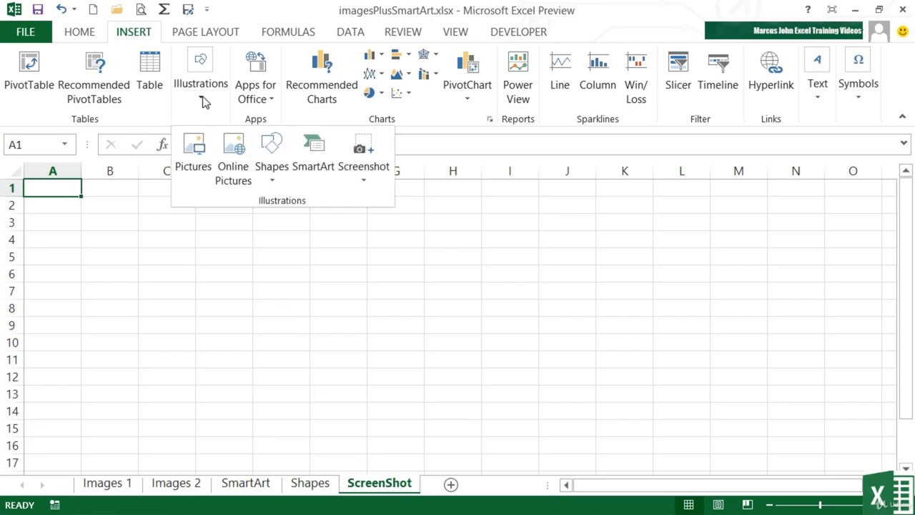
left_click(365, 186)
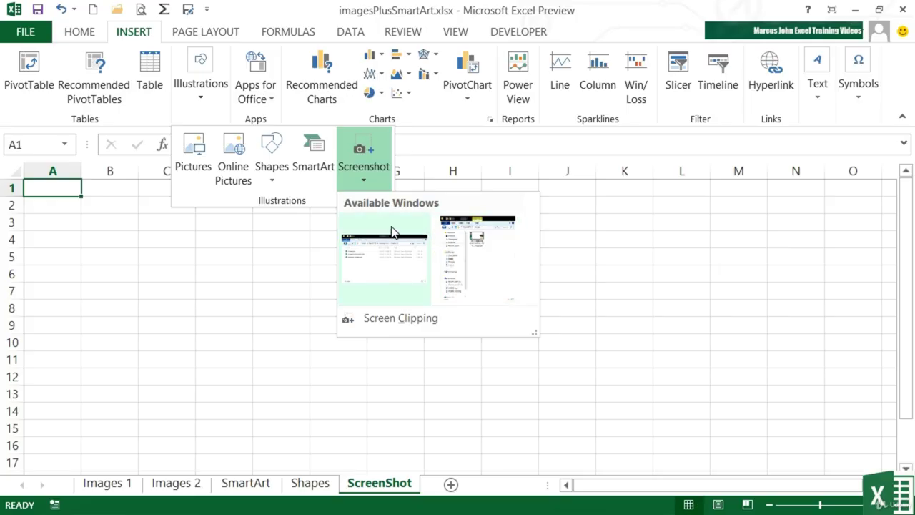
left_click(370, 268)
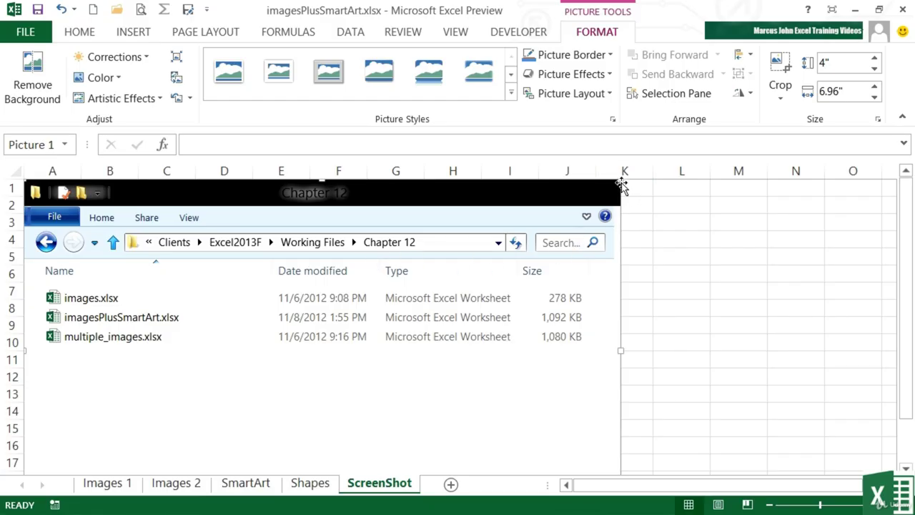
Shrink the screenshot to about 2.53" high and 4.41" wide and move it across columns D to J near row 2.
left_click_drag(621, 179, 402, 303)
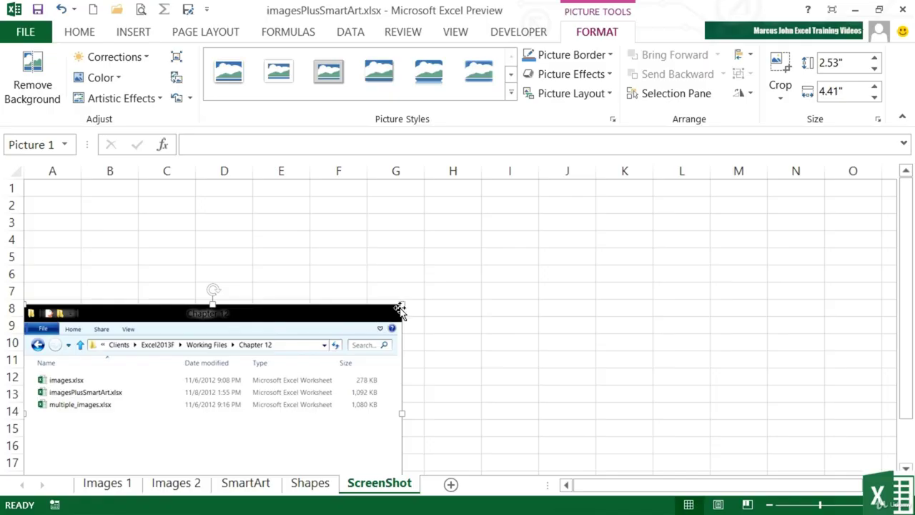
left_click_drag(354, 326, 526, 227)
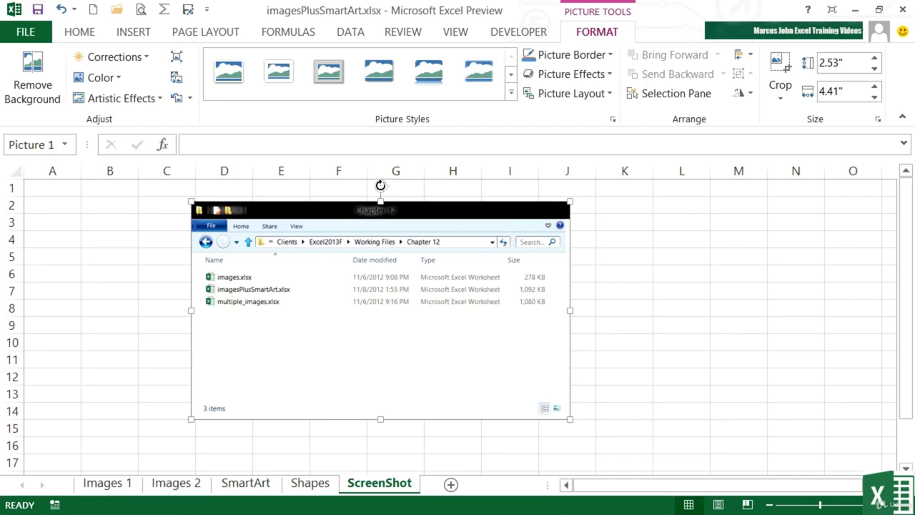
Rotate the screenshot slightly clockwise and shift it across to about columns F to L.
left_click_drag(379, 186, 404, 212)
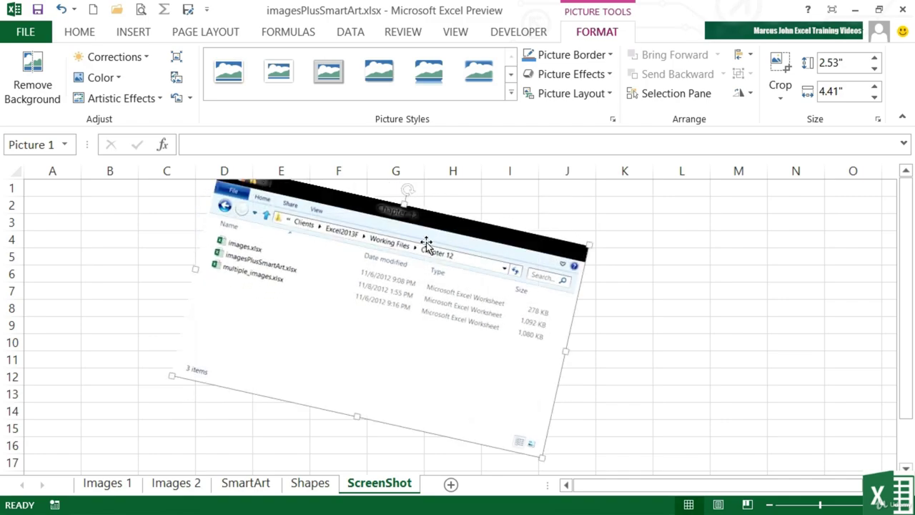
left_click_drag(424, 263, 526, 284)
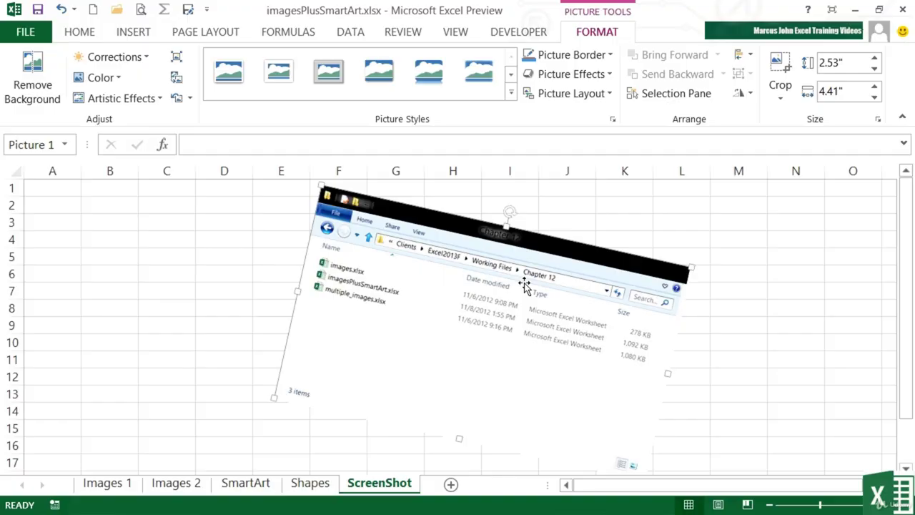
Insert a screen clipping of the Chapter 12 file names, about 1.09" by 2.13", at C7 and move it up to about columns B to D.
left_click(172, 290)
left_click(133, 33)
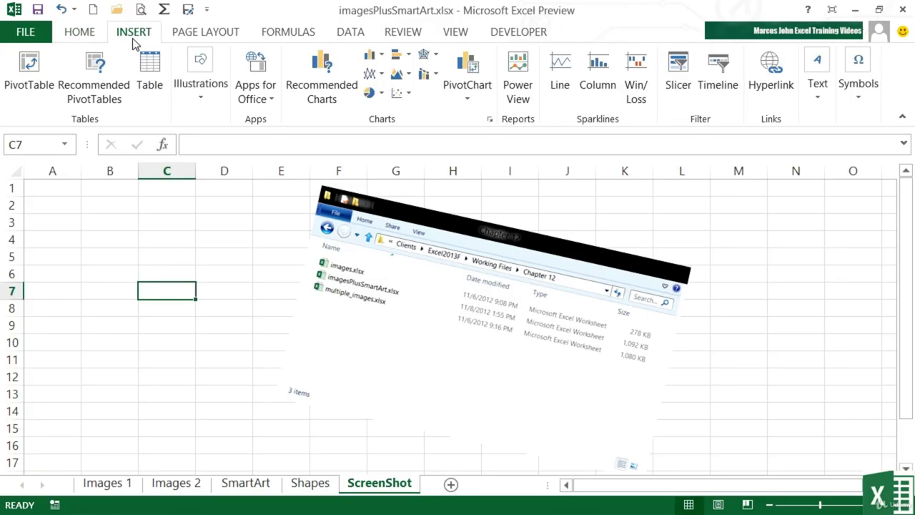
left_click(211, 106)
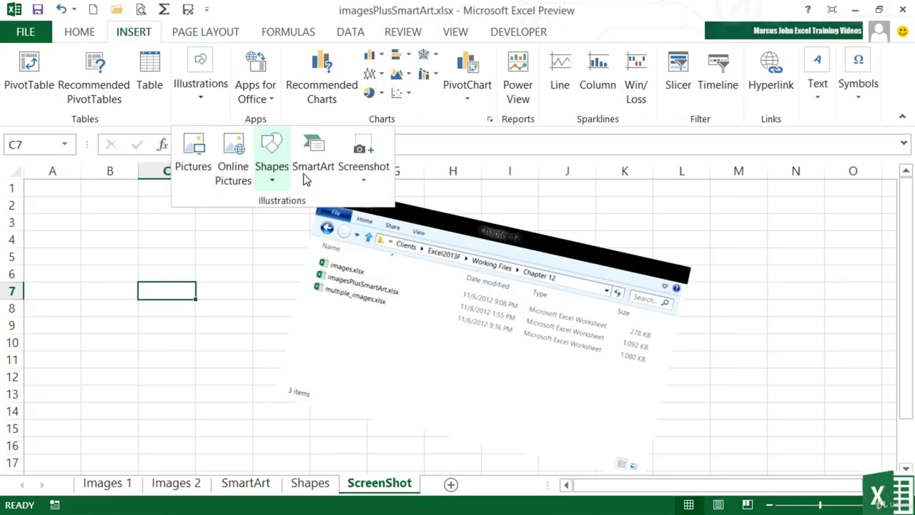
left_click(367, 181)
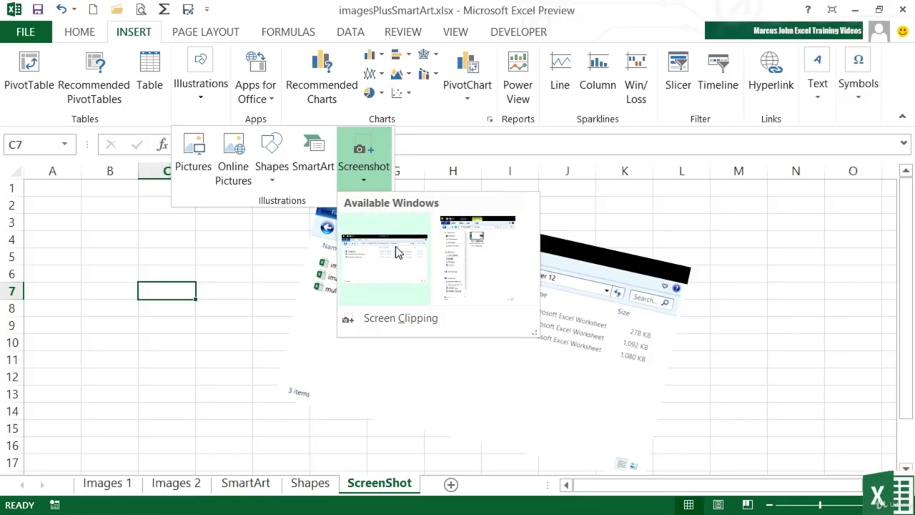
left_click(395, 319)
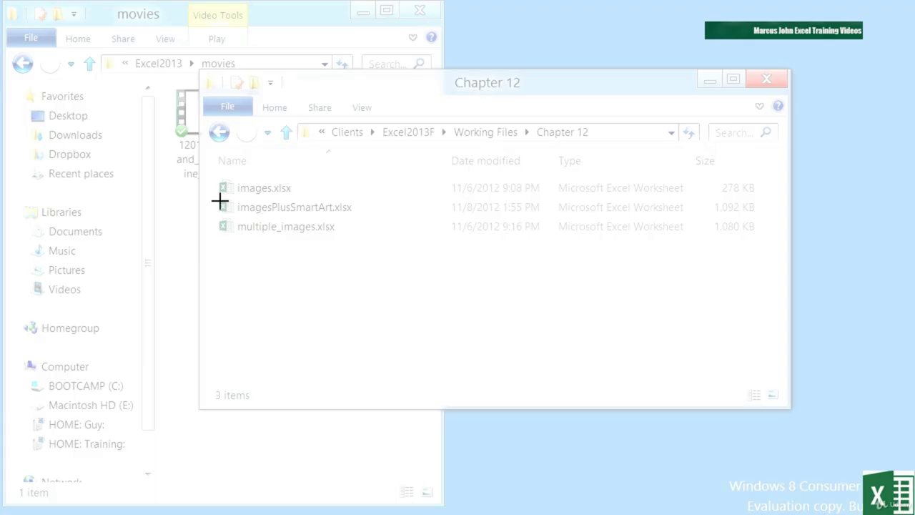
left_click_drag(203, 165, 386, 261)
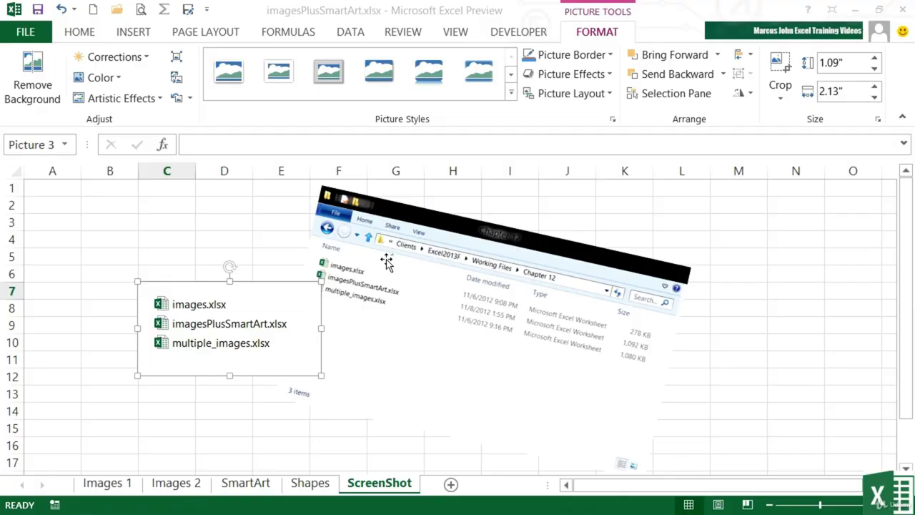
left_click_drag(253, 307, 208, 226)
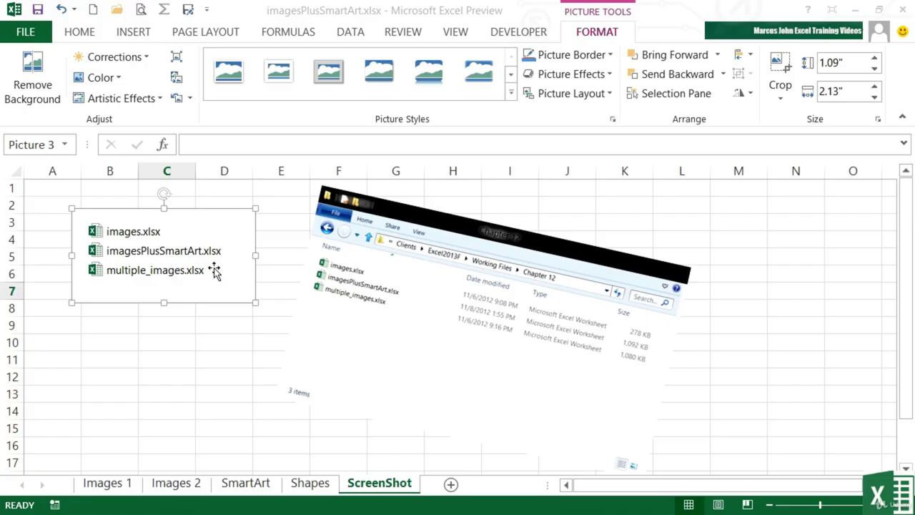